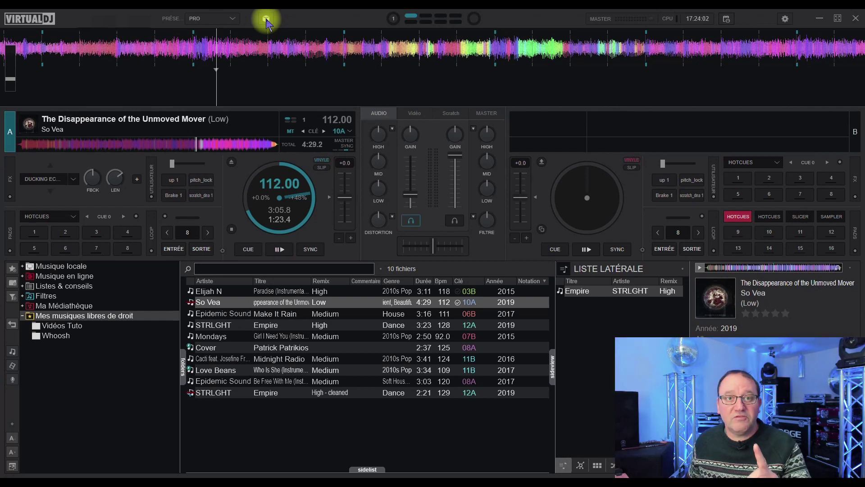
pyautogui.click(233, 19)
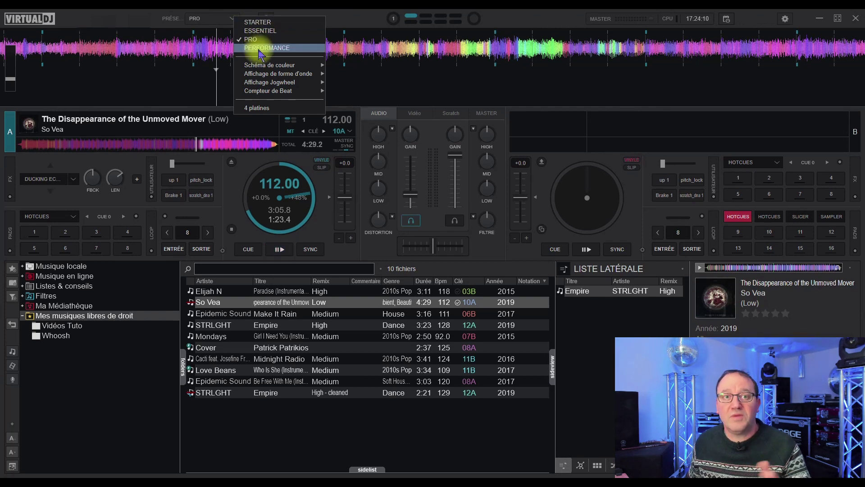
pyautogui.click(347, 20)
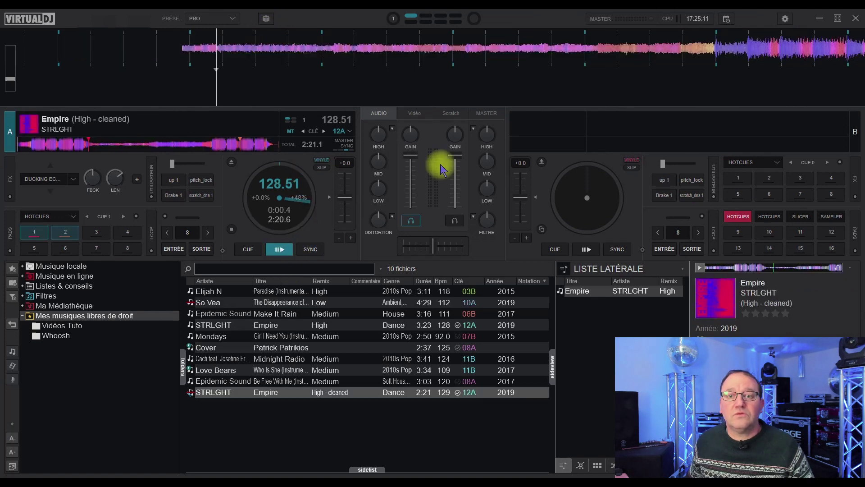
# - Start playing Empire (High - cleaned) on deck A and set its volume fader slightly below maximum
pyautogui.moveTo(407, 158); pyautogui.dragTo(410, 180)
pyautogui.click(279, 249)
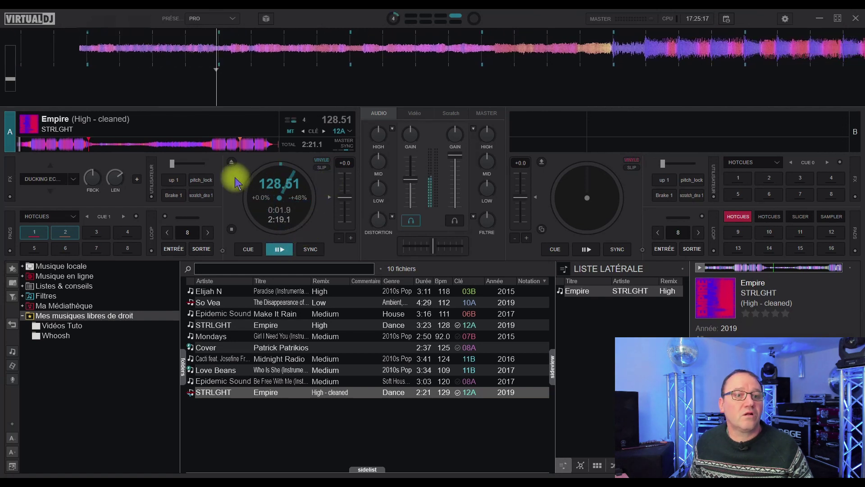
pyautogui.moveTo(409, 182); pyautogui.dragTo(410, 165)
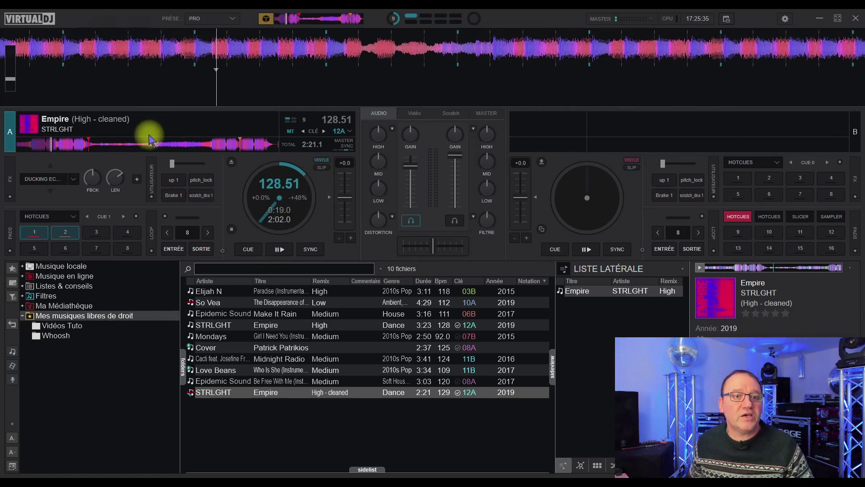
# - In sandbox mode, set hot cue 3 and an 8-beat loop at about 2:08 on deck A, and return to live mode
pyautogui.click(255, 145)
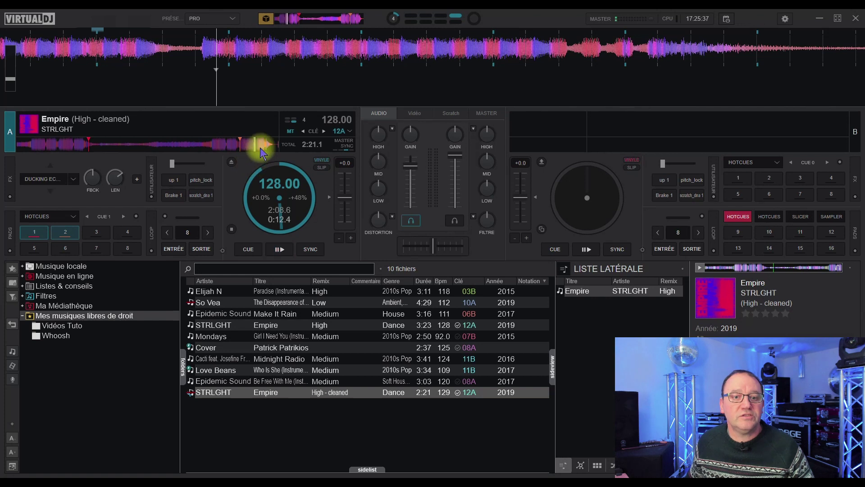
pyautogui.click(189, 233)
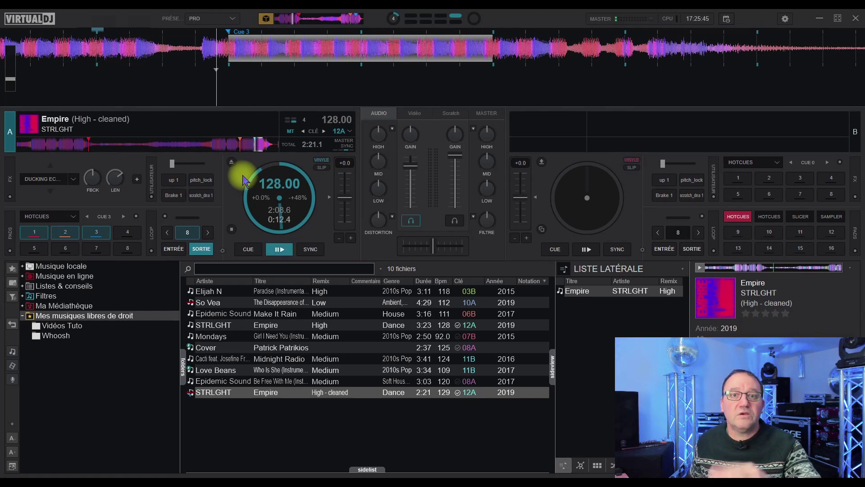
pyautogui.click(278, 19)
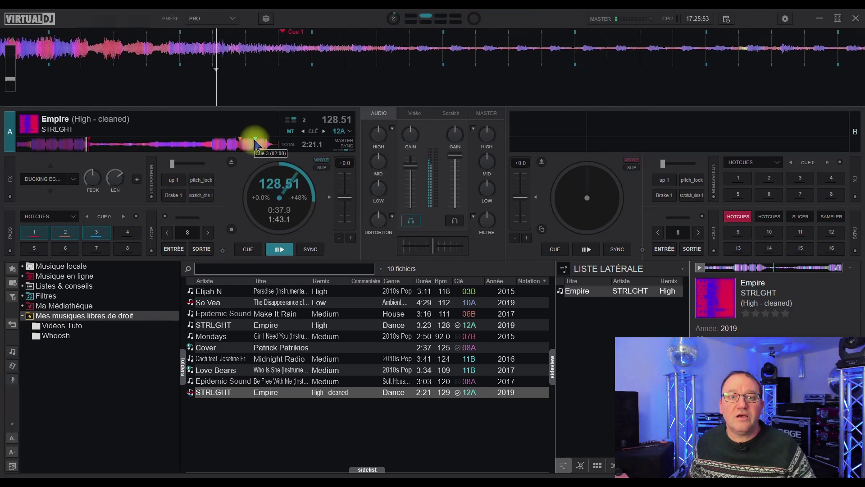
# - Load the Cover track onto deck B and, in sandbox mode, jump deck A close to the end of its track
pyautogui.moveTo(295, 353); pyautogui.dragTo(582, 193)
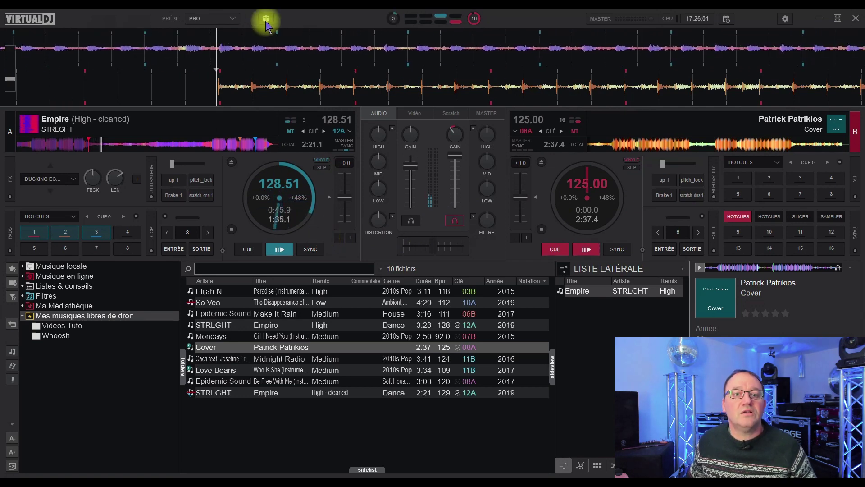
pyautogui.click(266, 20)
pyautogui.click(249, 145)
# - Rehearse the transition between decks A and B with the crossfader and headphone cues, stop both decks and leave sandbox mode
pyautogui.click(586, 249)
pyautogui.moveTo(442, 242); pyautogui.dragTo(423, 245)
pyautogui.click(408, 221)
pyautogui.click(411, 220)
pyautogui.click(455, 221)
pyautogui.click(586, 250)
pyautogui.click(278, 249)
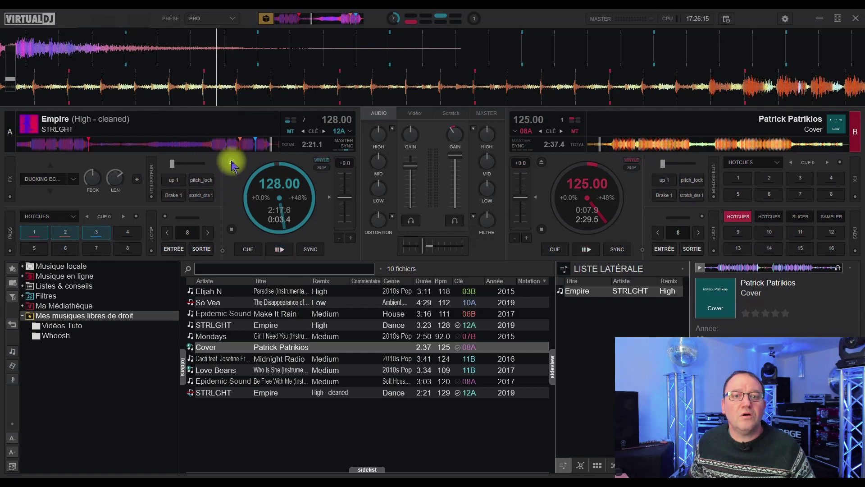
pyautogui.click(266, 21)
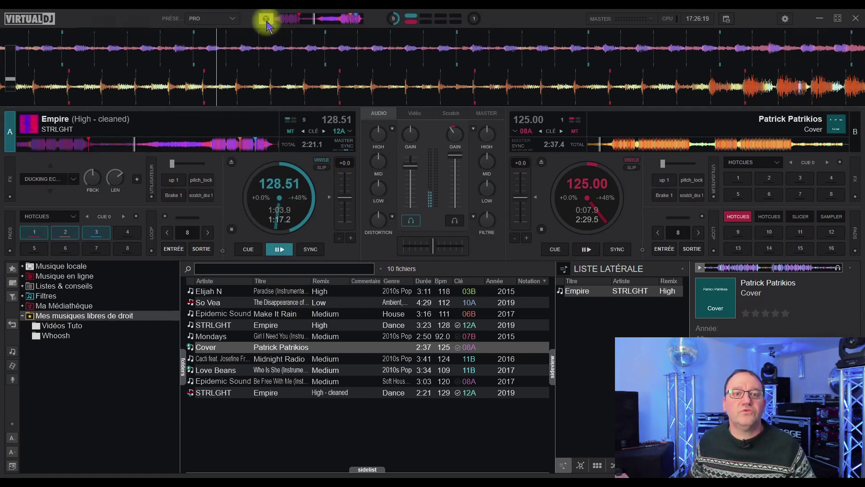
# - Try replacing deck A's playing track with Who Is She (Instrumental Version) in sandbox mode, and return to live mode
pyautogui.click(231, 163)
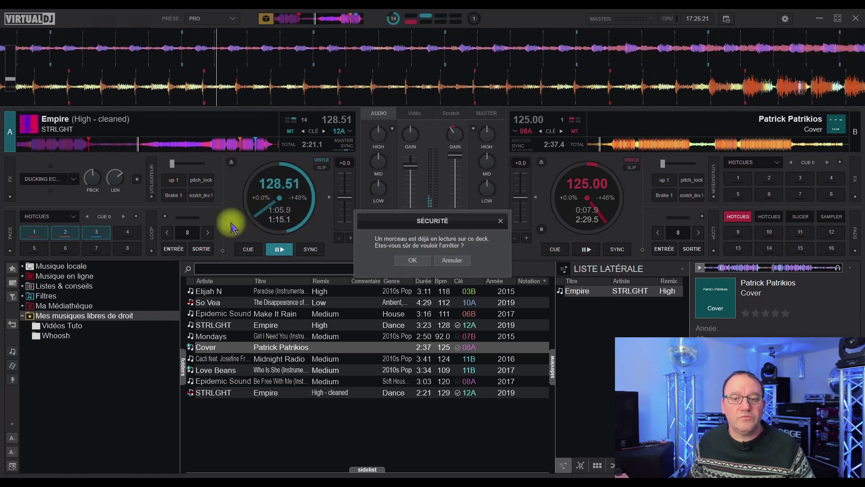
pyautogui.click(411, 261)
pyautogui.moveTo(253, 367); pyautogui.dragTo(267, 183)
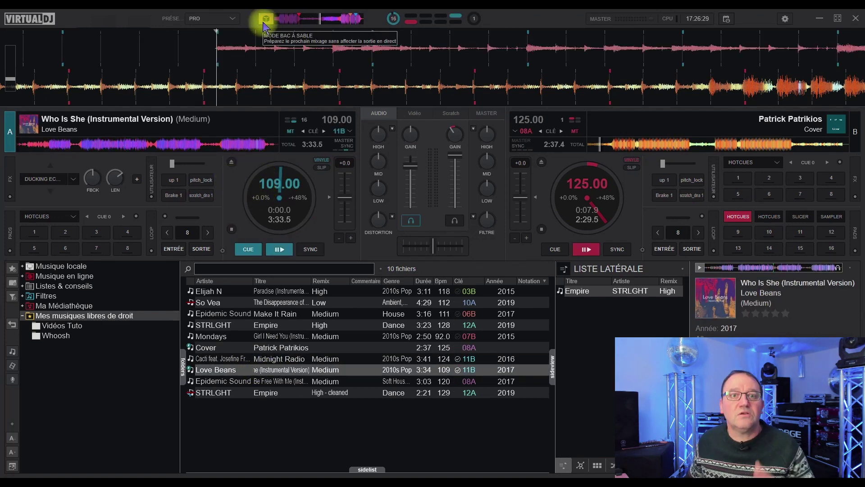
pyautogui.hotkey('ctrl', 'z')
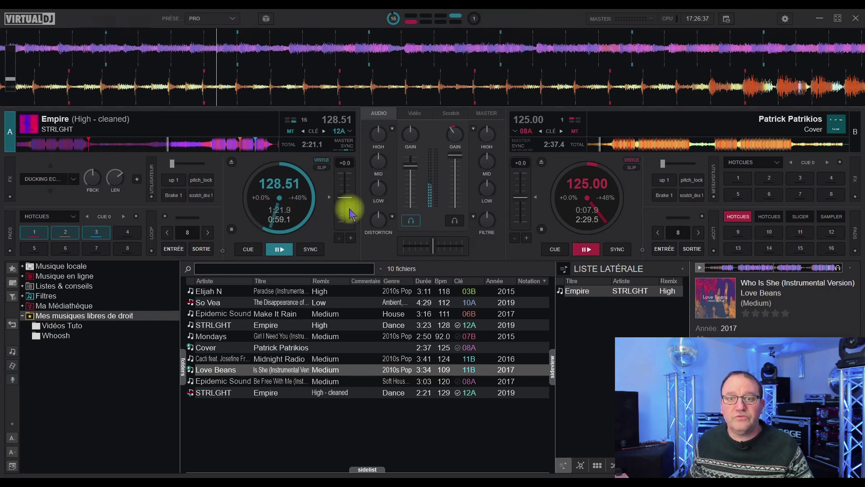
# - Pause deck A, lower its volume fader, resume playback and raise the fader to about the middle
pyautogui.click(279, 250)
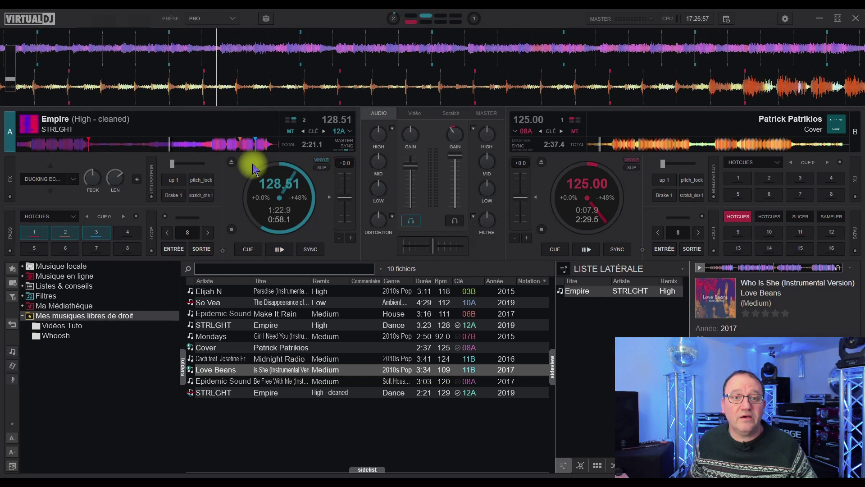
pyautogui.moveTo(411, 180); pyautogui.dragTo(411, 194)
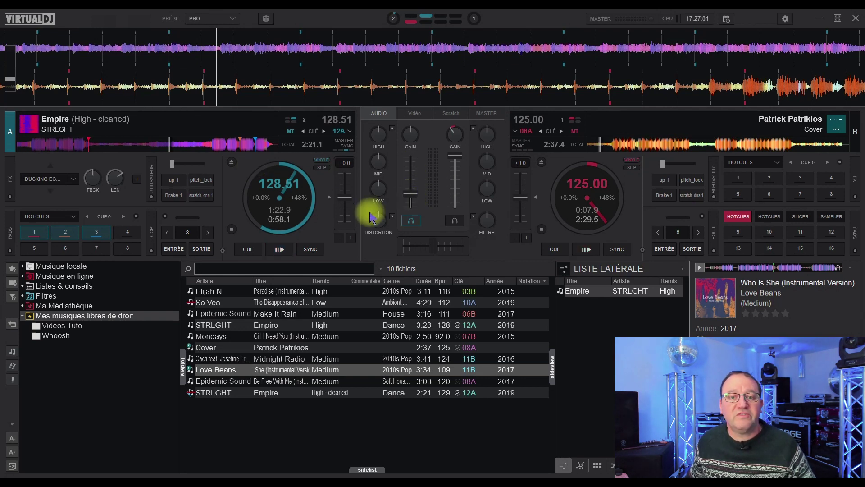
pyautogui.click(279, 247)
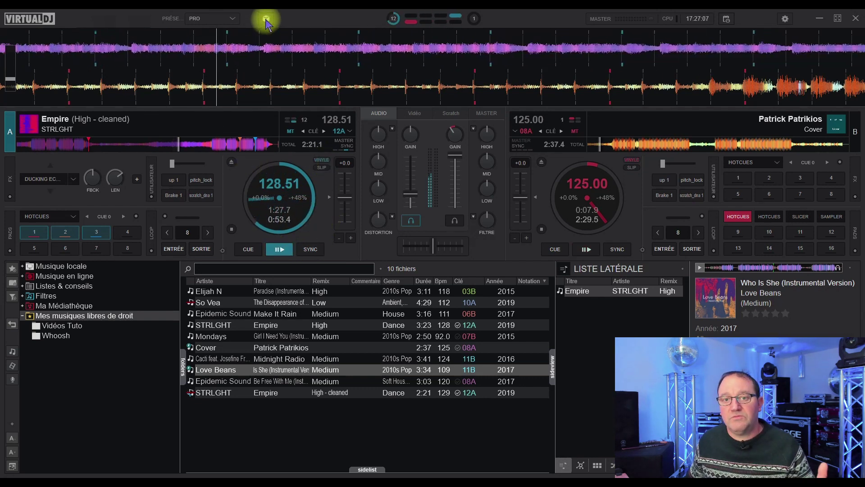
pyautogui.moveTo(410, 195); pyautogui.dragTo(407, 177)
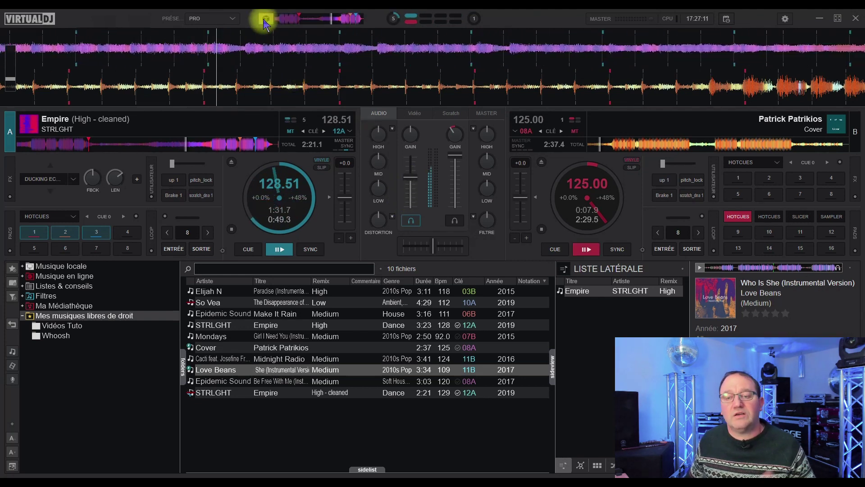
# - In sandbox mode, try lowering deck A's volume and turning its distortion, mid and high knobs
pyautogui.moveTo(410, 178); pyautogui.dragTo(407, 198)
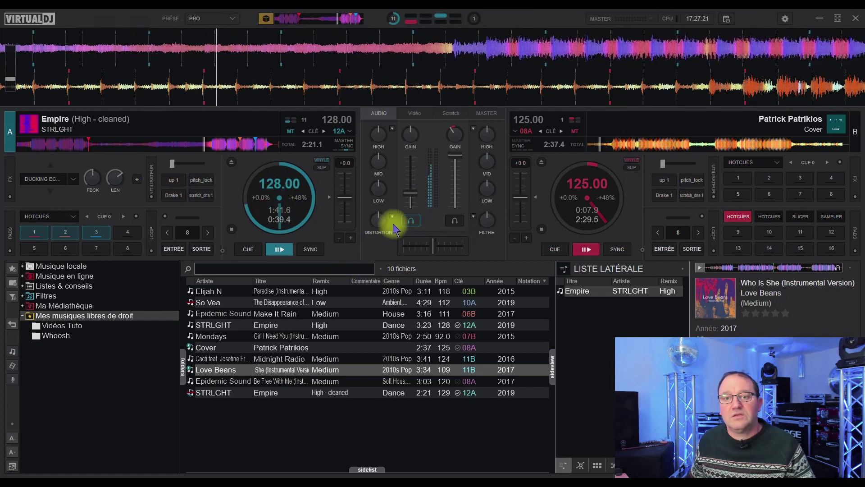
pyautogui.moveTo(384, 221); pyautogui.dragTo(375, 203)
pyautogui.moveTo(373, 168); pyautogui.dragTo(373, 184)
pyautogui.moveTo(373, 135); pyautogui.dragTo(381, 116)
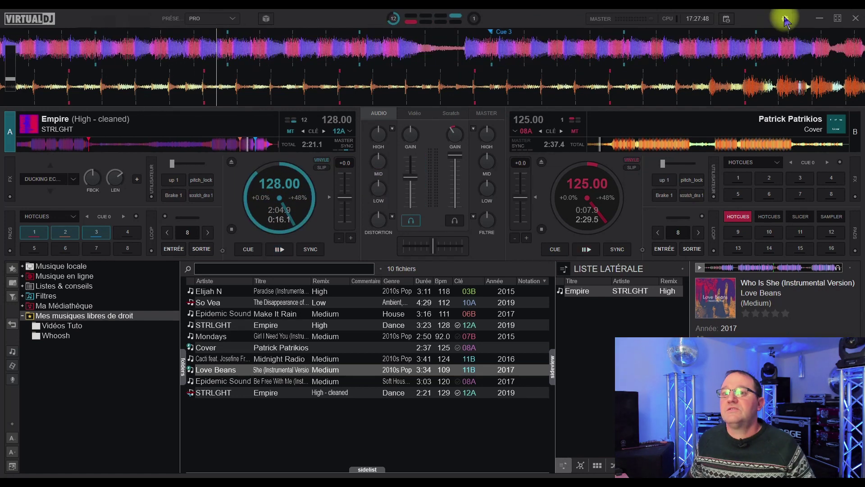
# - Search the options for "sand", examine the sandboxSplitHeadphones and sandboxPreviewOnly settings and their descriptions, and close the options
pyautogui.click(786, 18)
pyautogui.click(403, 115)
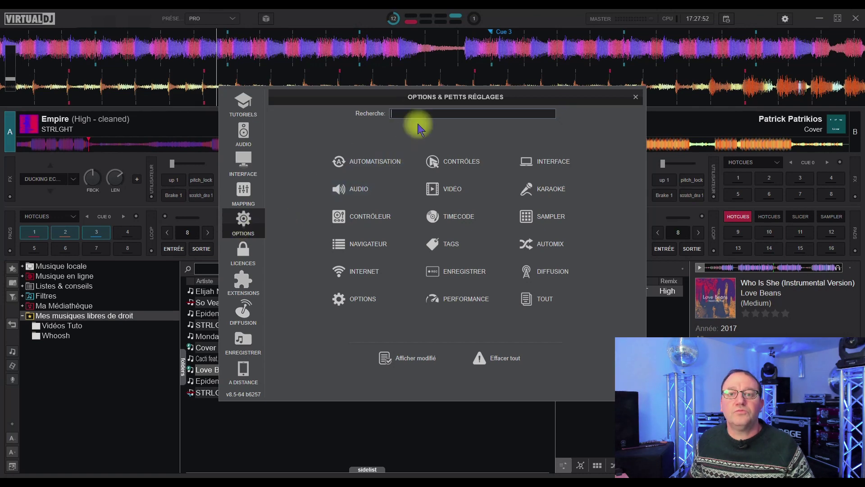
pyautogui.write('sand')
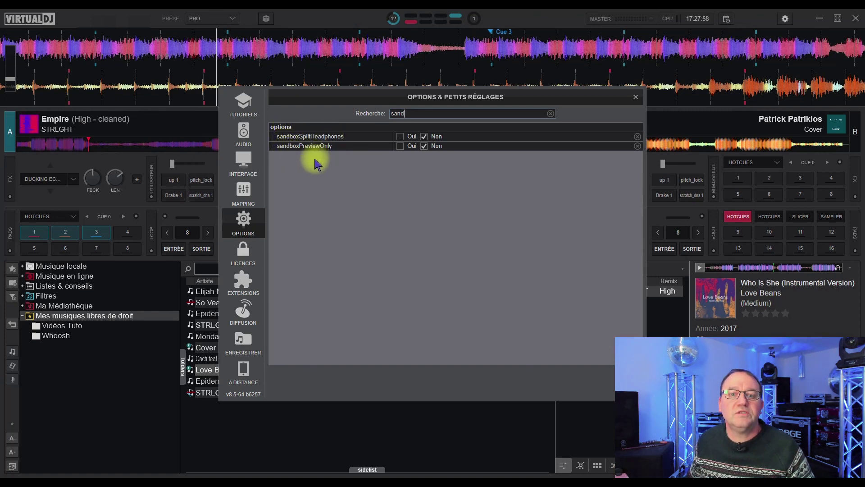
pyautogui.moveTo(288, 152)
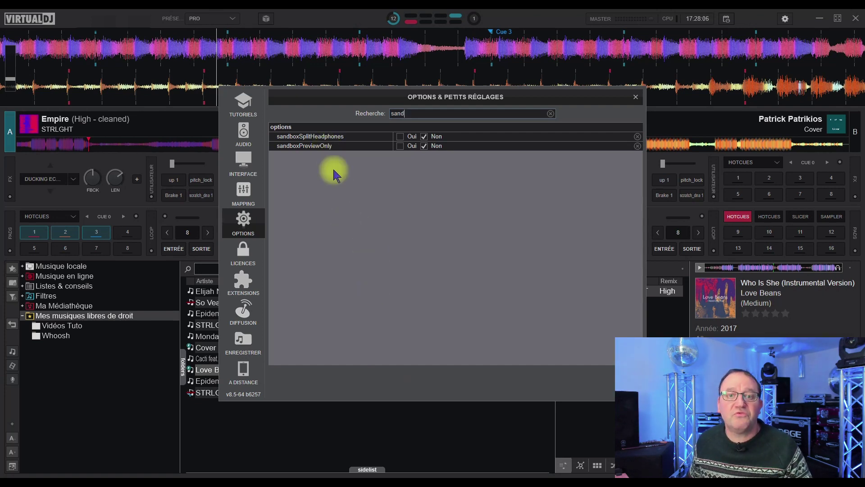
pyautogui.moveTo(325, 150)
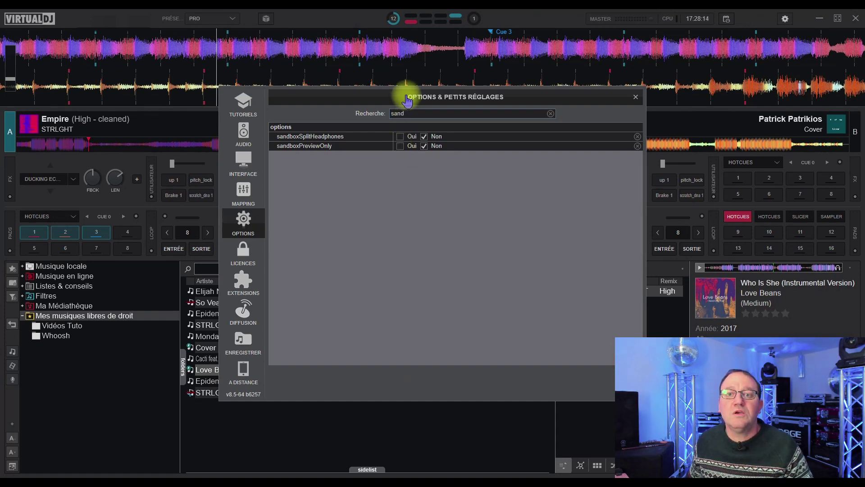
pyautogui.moveTo(407, 100); pyautogui.dragTo(380, 247)
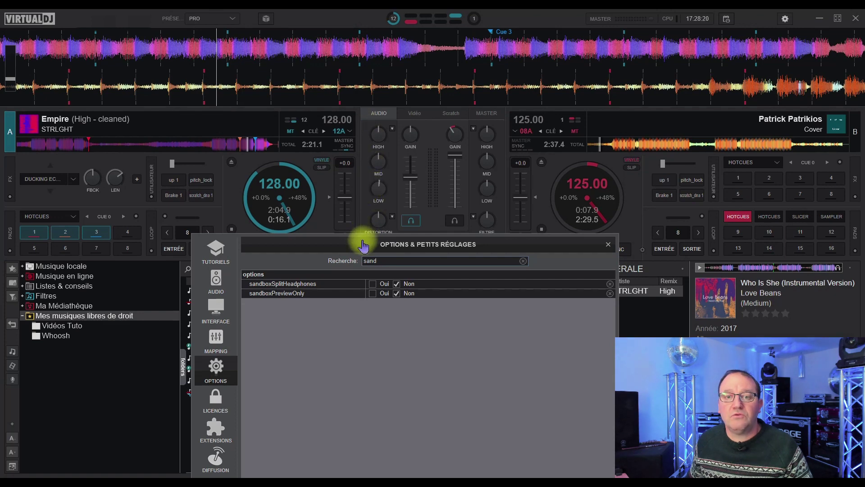
pyautogui.moveTo(362, 252); pyautogui.dragTo(523, 133)
pyautogui.moveTo(537, 171)
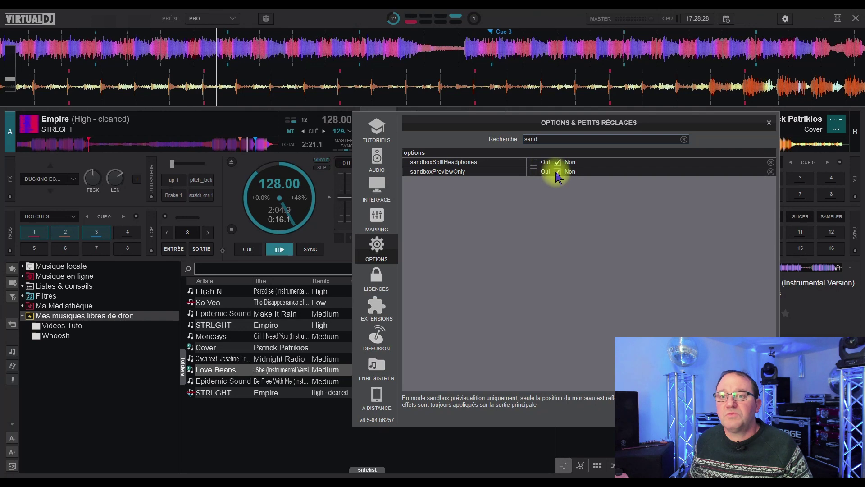
pyautogui.moveTo(500, 165)
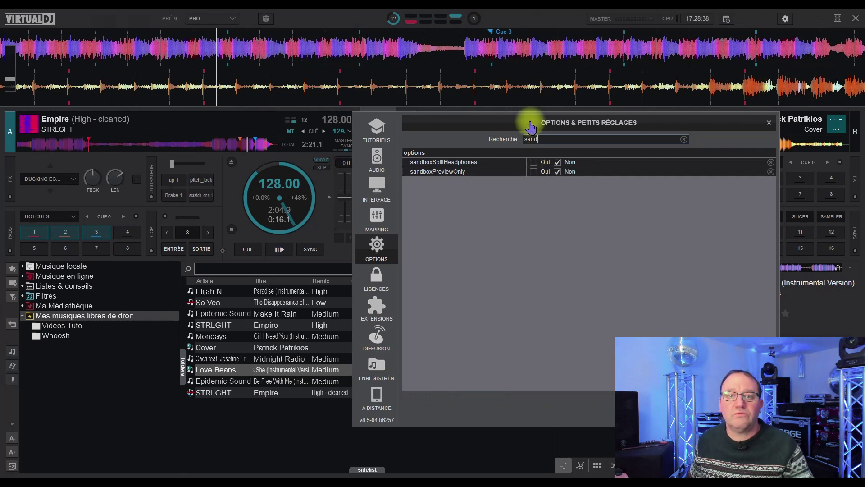
pyautogui.moveTo(531, 128); pyautogui.dragTo(360, 152)
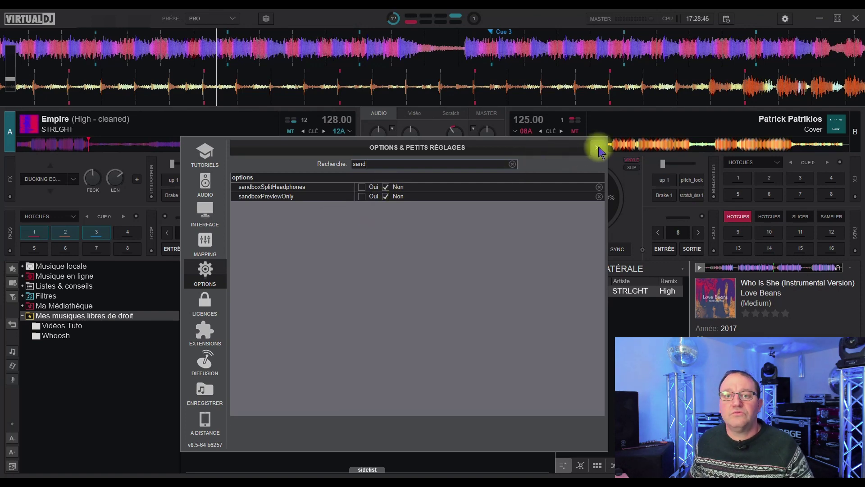
pyautogui.click(598, 148)
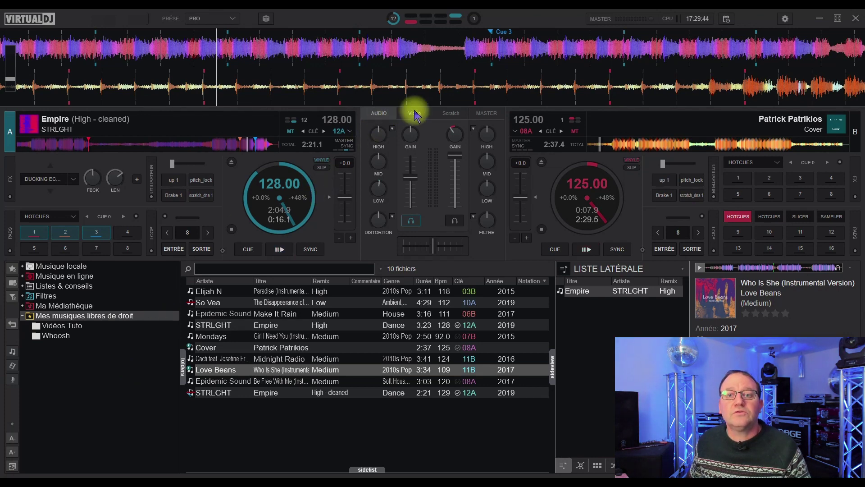
# - Load Tuto Ouverture de bal from the Vidéos Tuto folder onto deck A and display the mixer's video view
pyautogui.click(63, 327)
pyautogui.moveTo(276, 347); pyautogui.dragTo(284, 191)
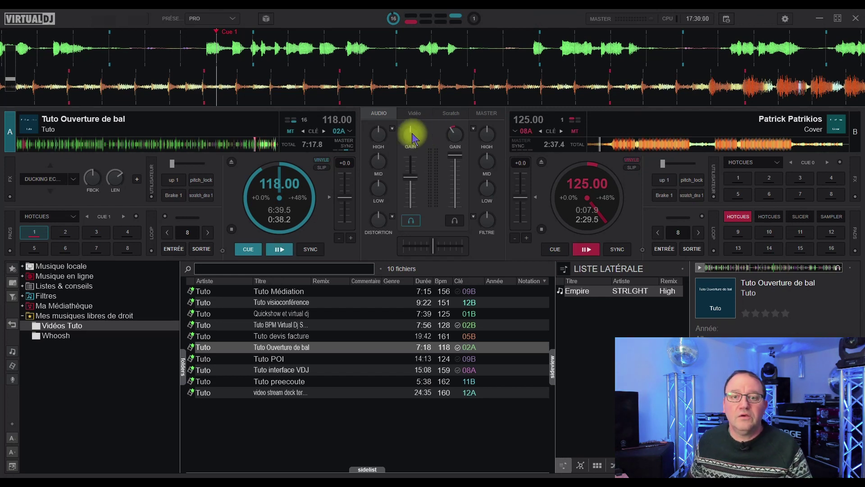
pyautogui.moveTo(405, 132)
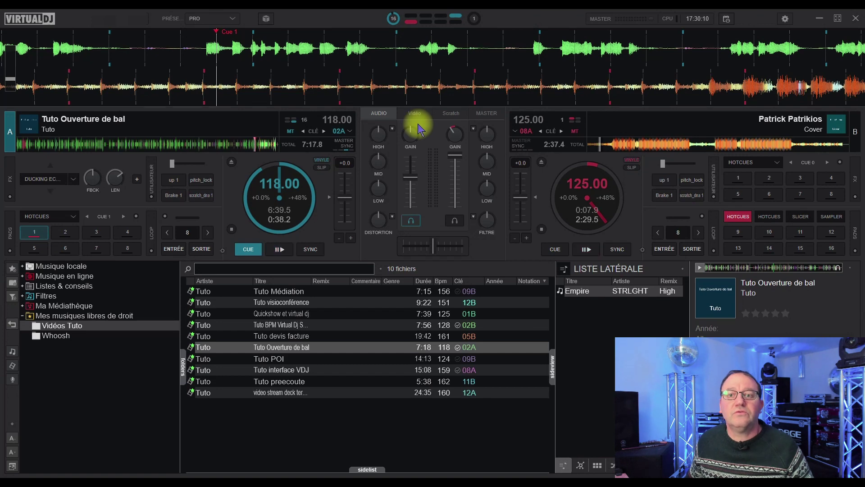
pyautogui.click(413, 113)
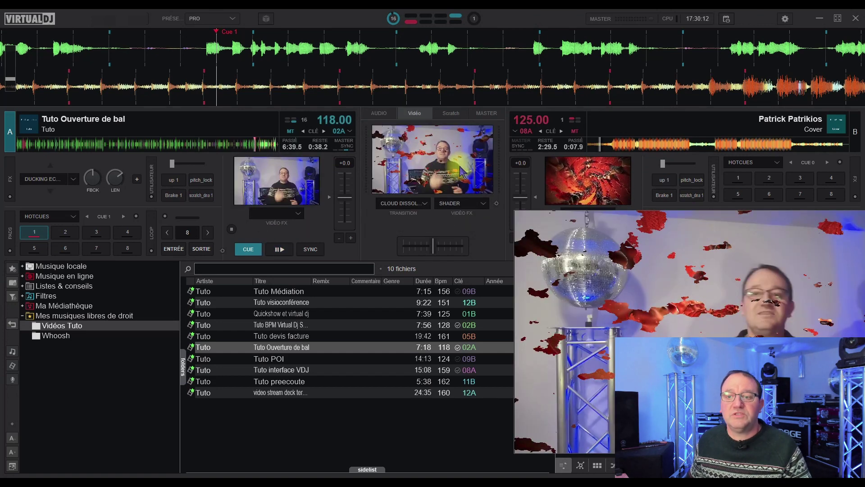
# - Put the crossfader fully on deck A with the Slide video transition and start playing its video
pyautogui.moveTo(433, 246); pyautogui.dragTo(385, 263)
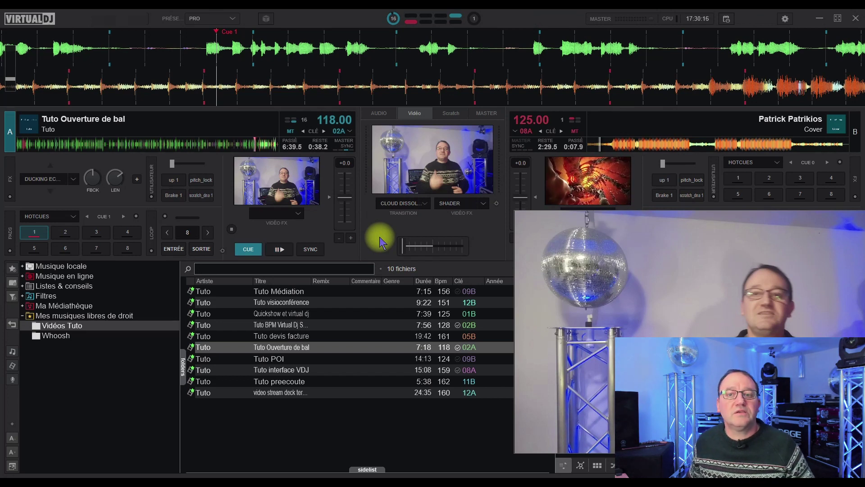
pyautogui.scroll(-3, 381, 205)
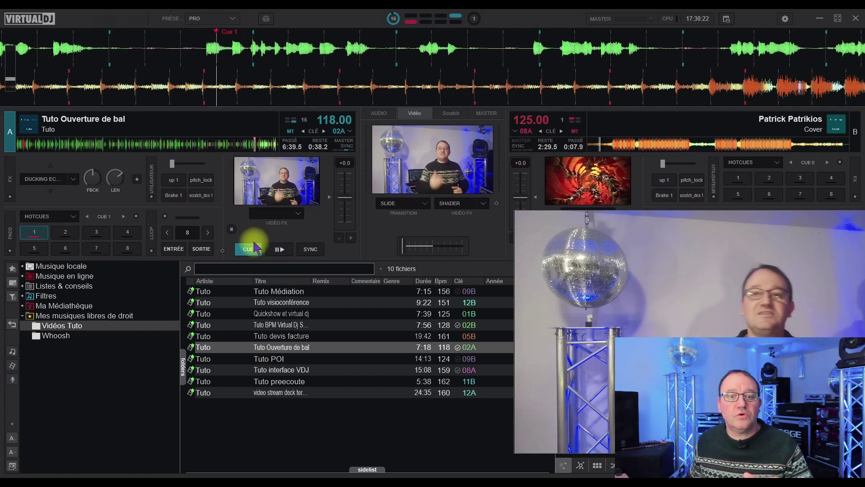
pyautogui.click(276, 249)
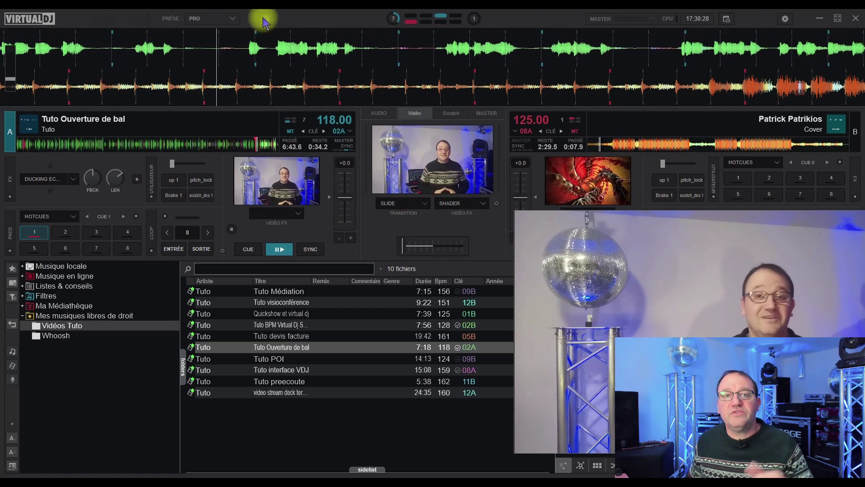
# - Test switching the master video output off and on while in sandbox mode
pyautogui.click(418, 158)
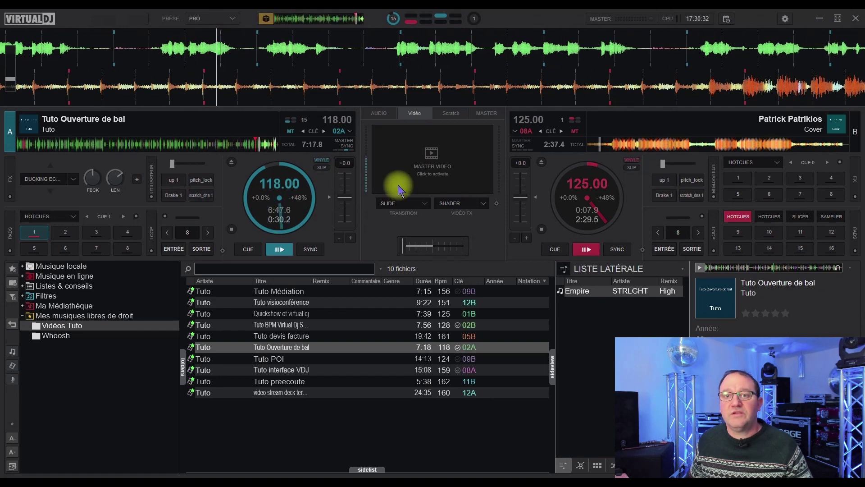
pyautogui.click(419, 155)
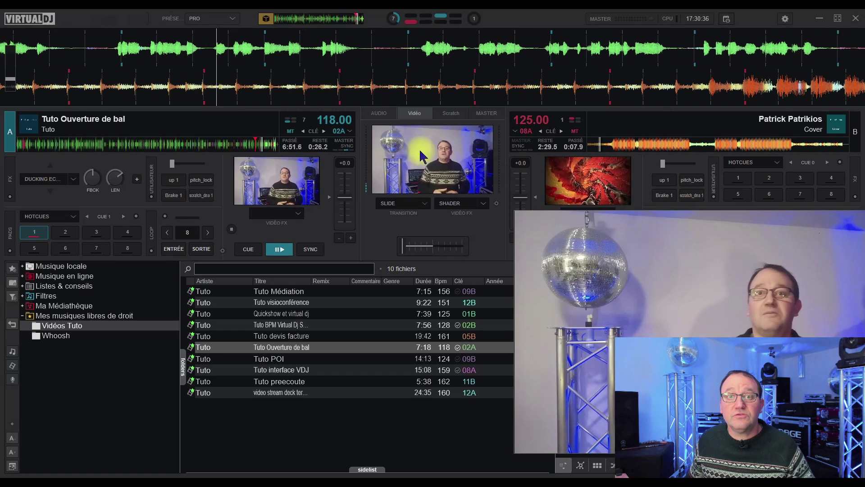
pyautogui.click(421, 156)
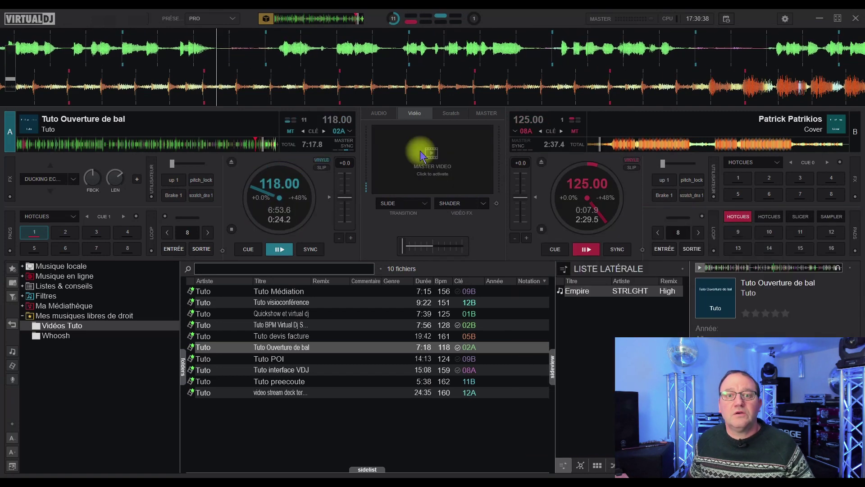
pyautogui.click(445, 178)
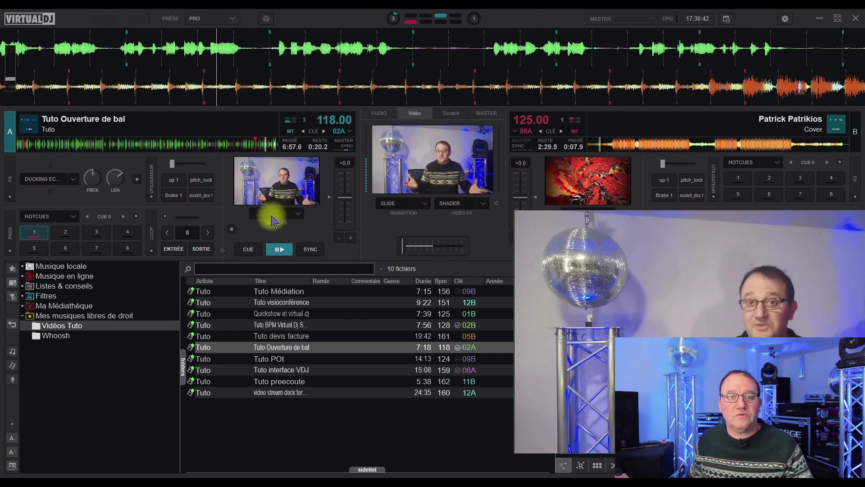
# - Pause the video on deck A and return the mixer to its audio view
pyautogui.click(279, 249)
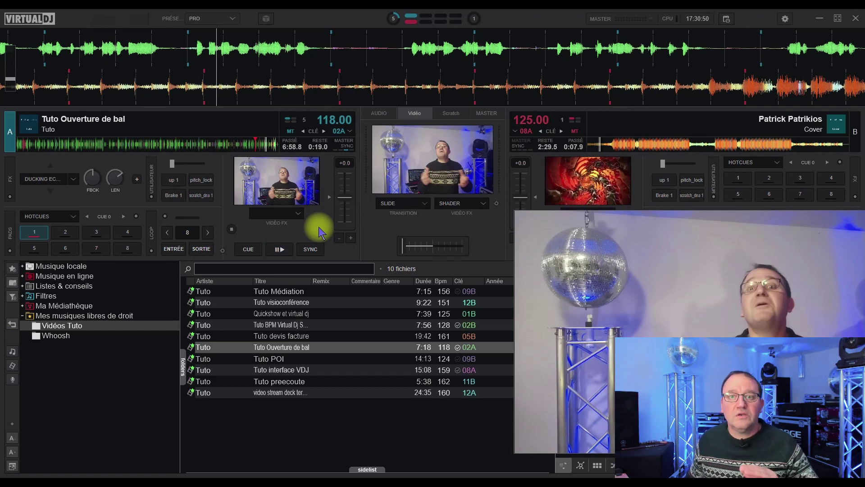
pyautogui.click(379, 113)
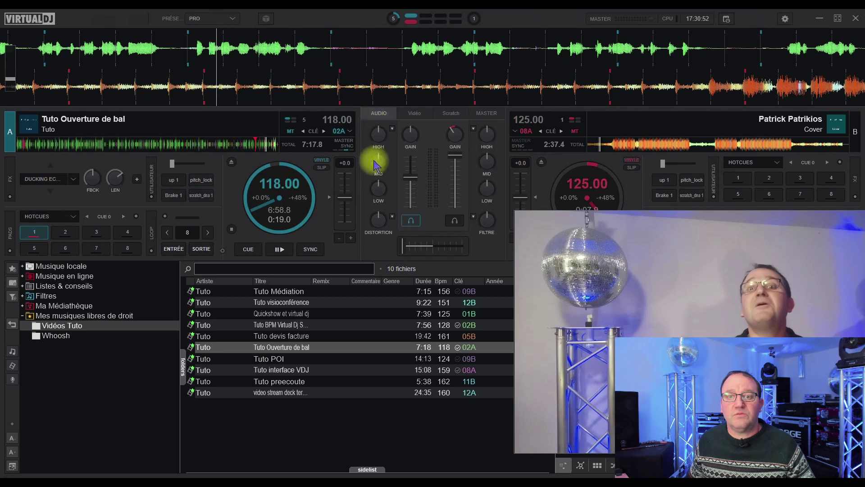